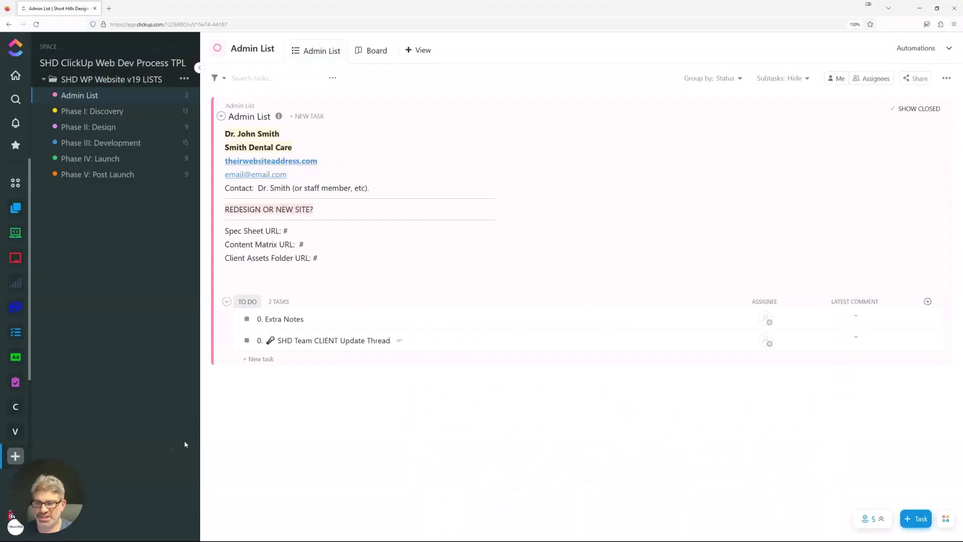
Bring up the Admin List details panel showing the client description and attachments
{"action": "left_click_drag", "start_coordinate": [70, 497], "coordinate": [926, 435]}
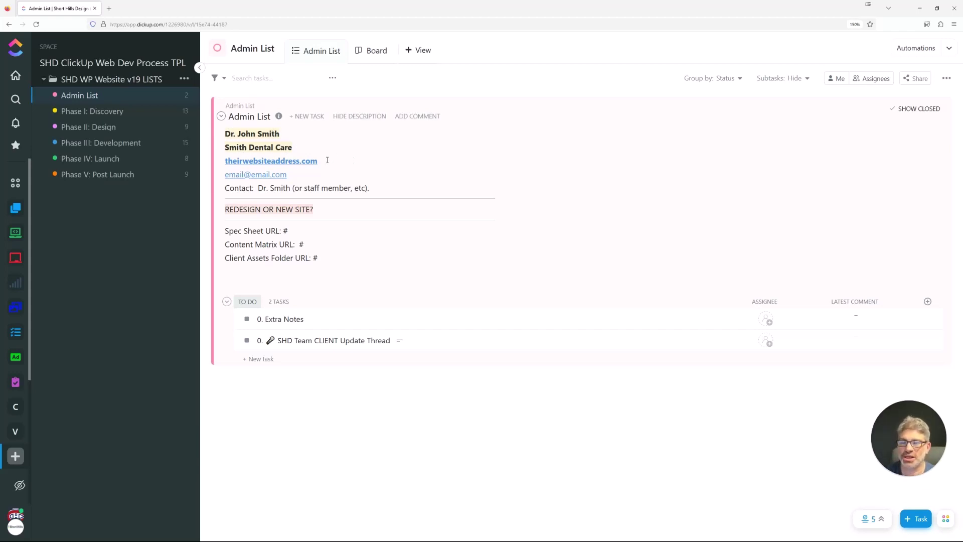
Open and close the Admin List details panel several times, leaving it closed
{"action": "left_click", "coordinate": [298, 175]}
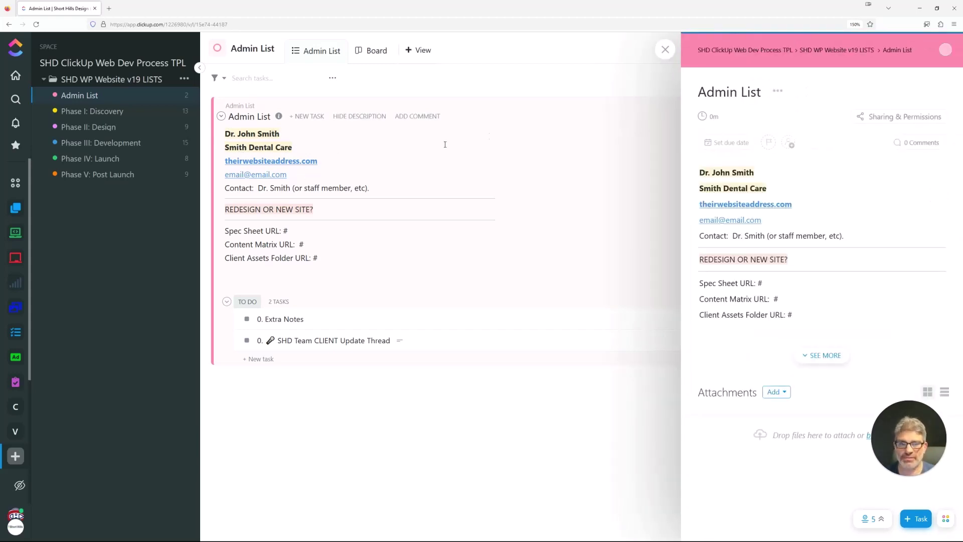
{"action": "left_click", "coordinate": [665, 50]}
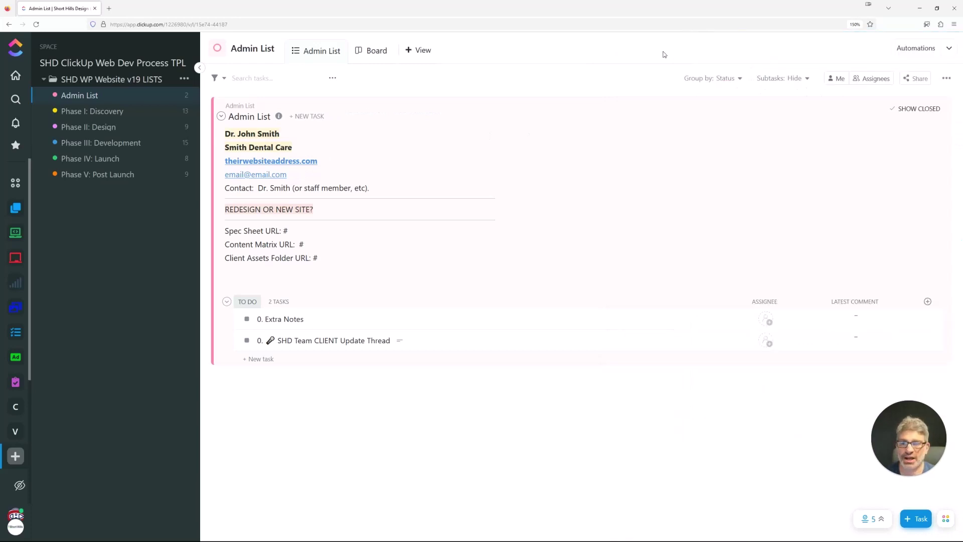
{"action": "left_click", "coordinate": [388, 192]}
{"action": "key", "text": "Escape"}
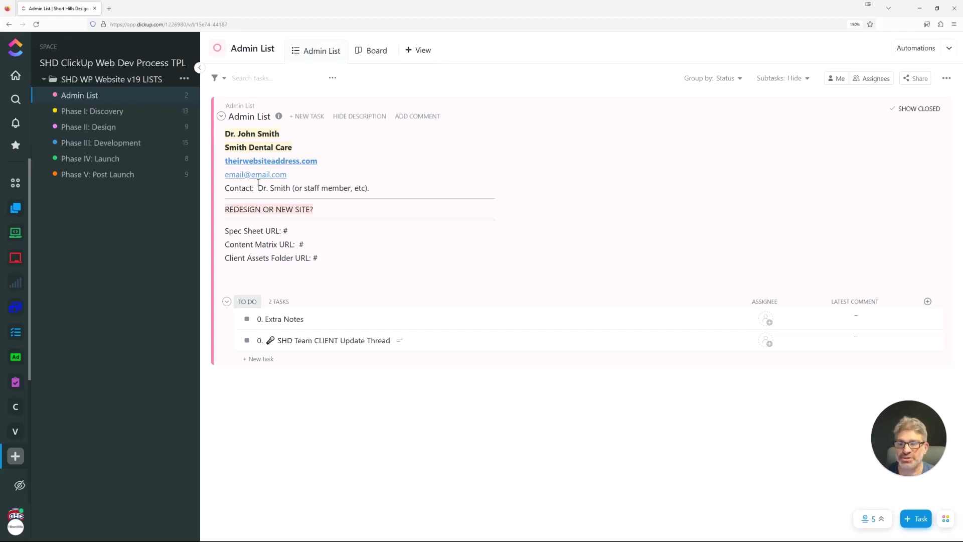
{"action": "left_click_drag", "start_coordinate": [256, 187], "coordinate": [226, 183]}
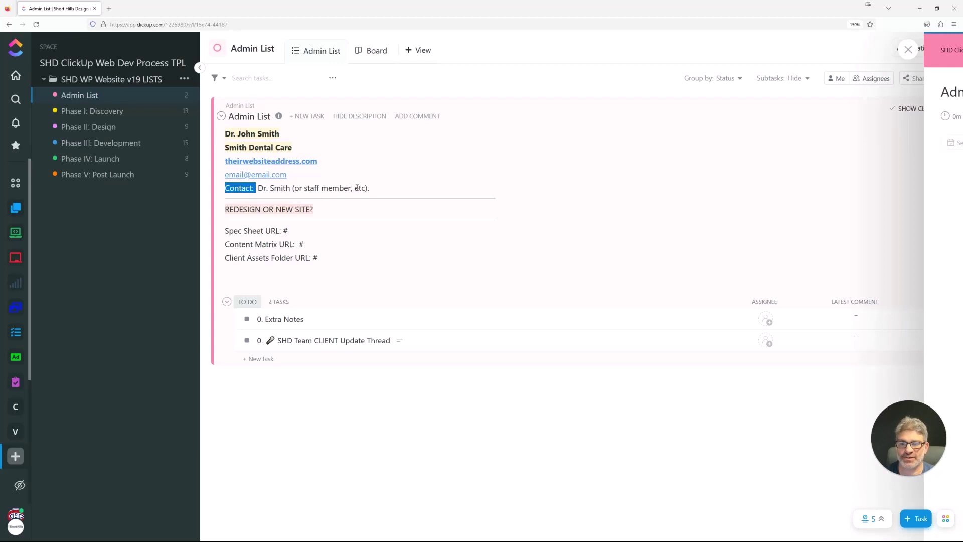
{"action": "left_click", "coordinate": [664, 50]}
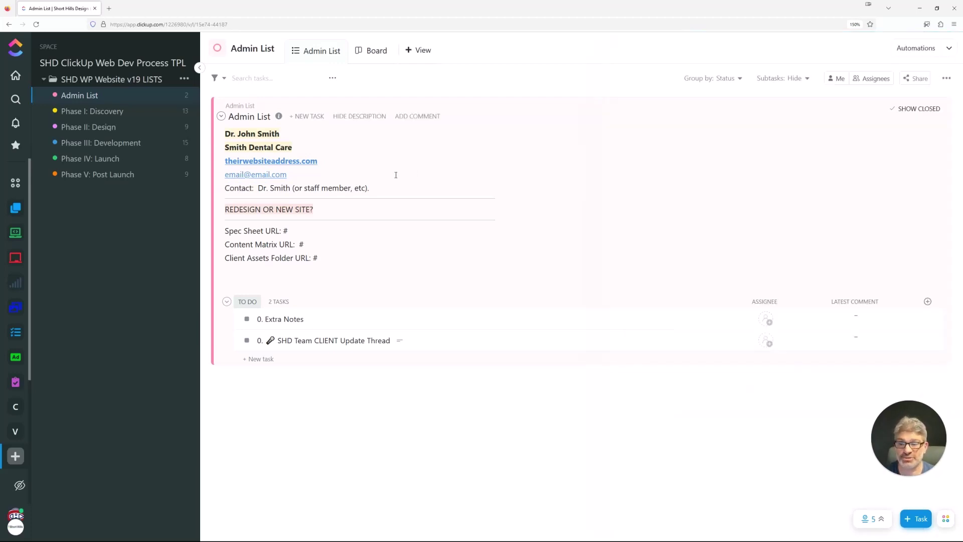
{"action": "left_click", "coordinate": [375, 208]}
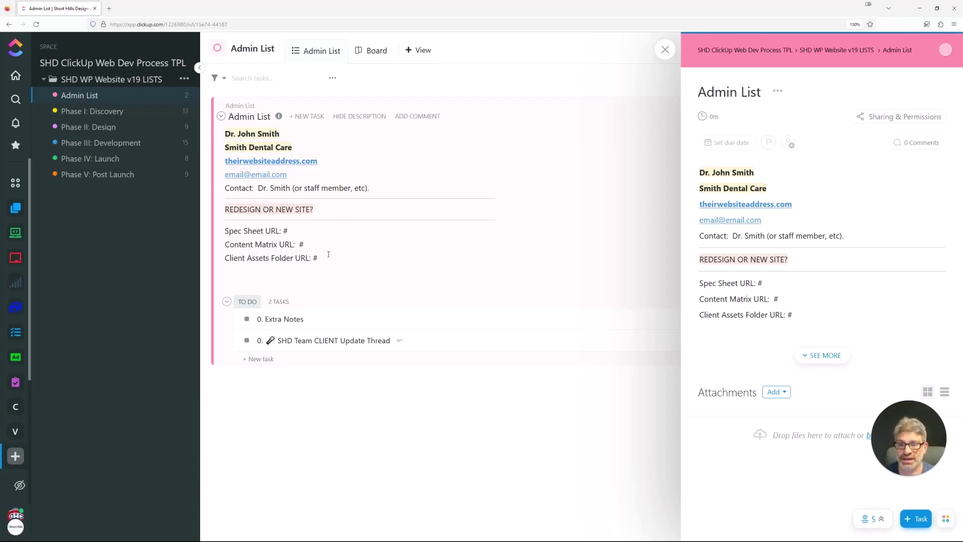
{"action": "left_click", "coordinate": [664, 49]}
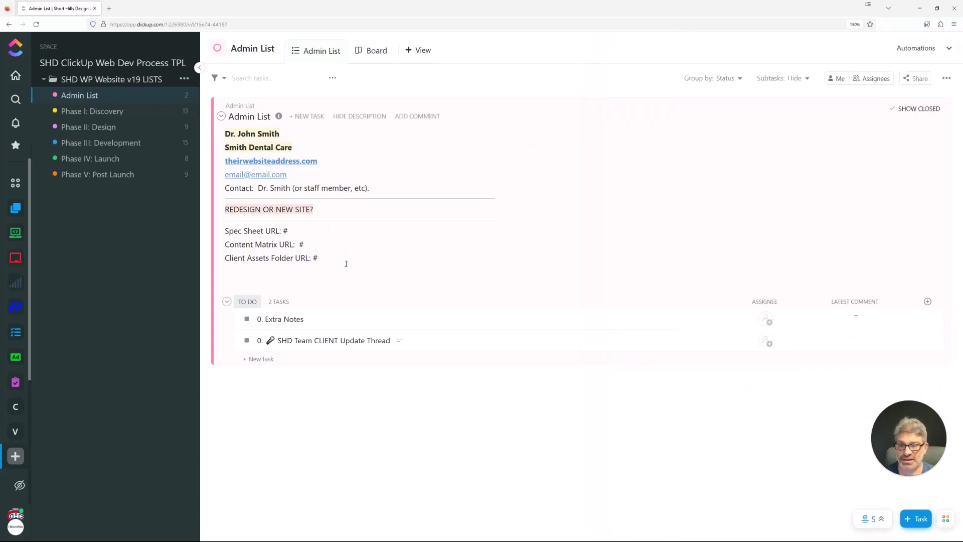
Select the three URL placeholder lines in the Admin List description
{"action": "left_click_drag", "start_coordinate": [346, 263], "coordinate": [225, 231]}
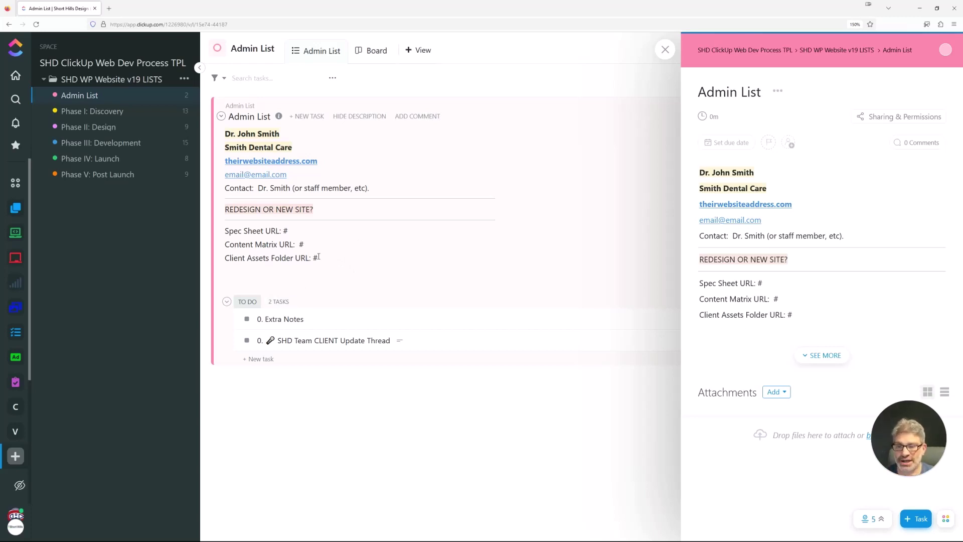
{"action": "left_click", "coordinate": [664, 50]}
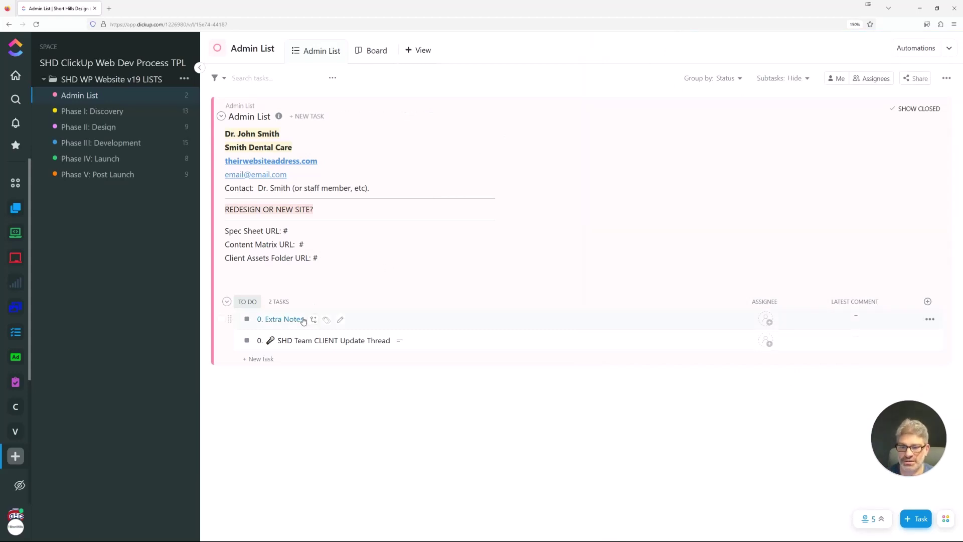
{"action": "left_click", "coordinate": [286, 320]}
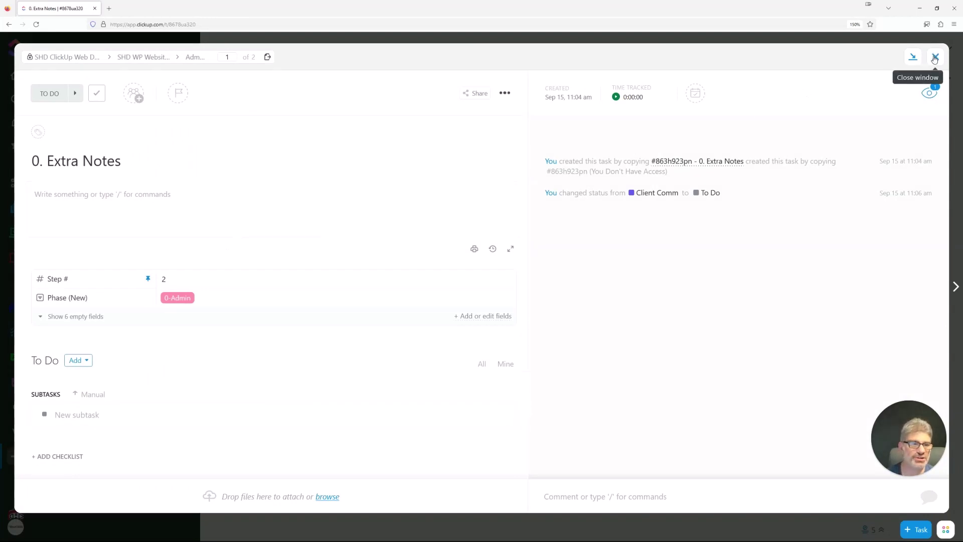
{"action": "left_click", "coordinate": [934, 58]}
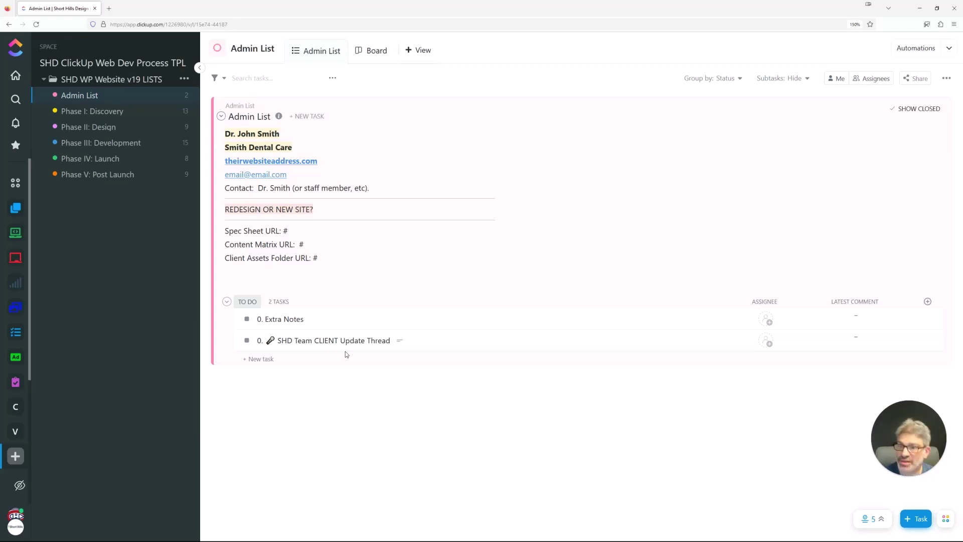
{"action": "left_click", "coordinate": [296, 149]}
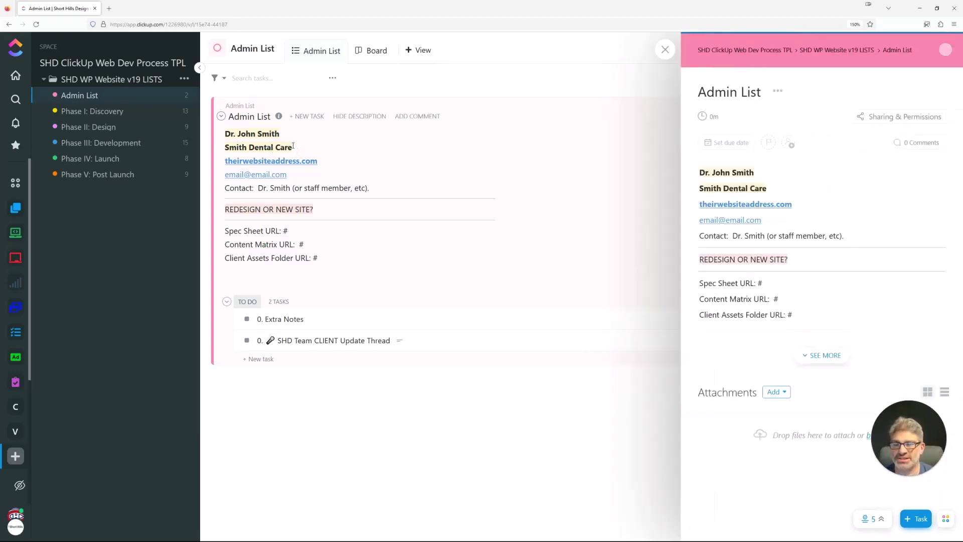
Append 'and Orthodontics' after Smith Dental Care in the description, then close the details
{"action": "left_click", "coordinate": [766, 190]}
{"action": "type", "text": "ad"}
{"action": "key", "text": "BackSpace"}
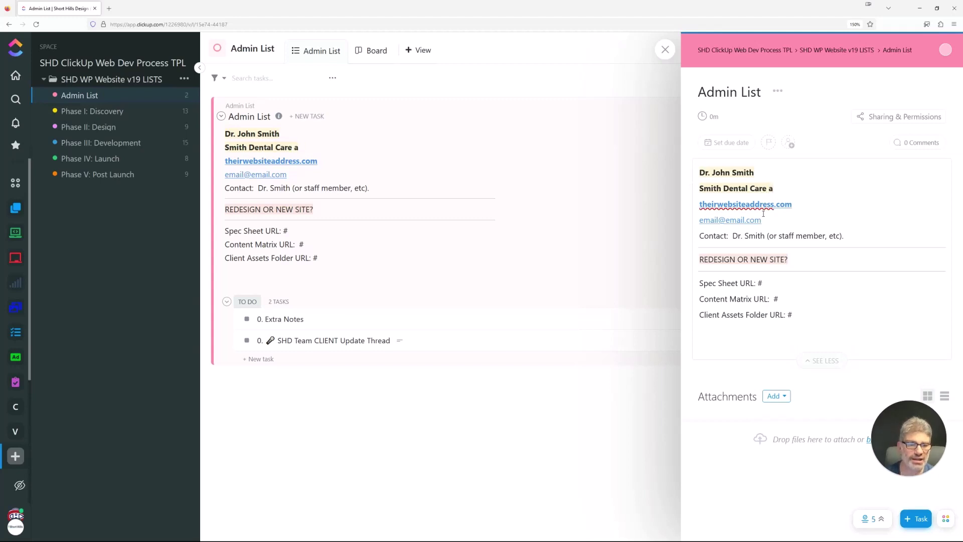
{"action": "type", "text": "nd Orthodontics"}
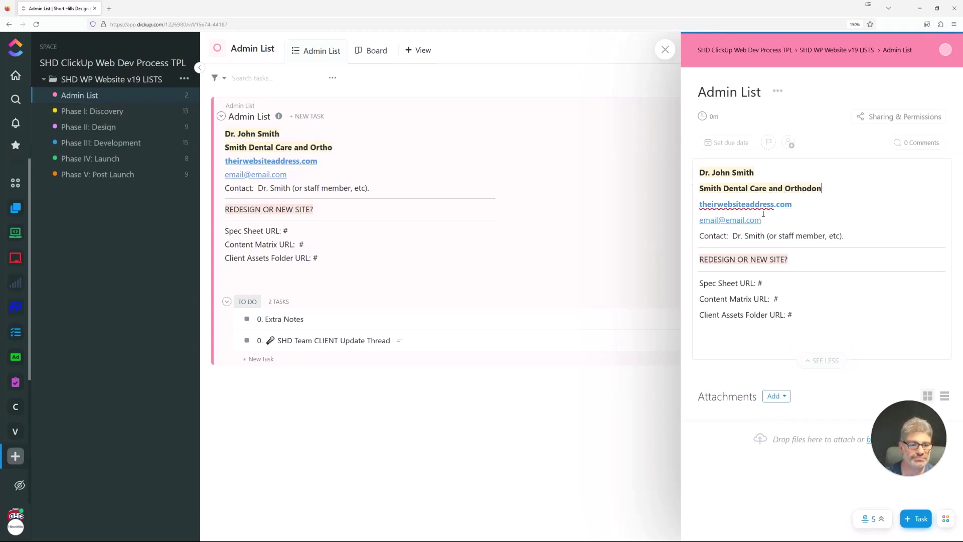
{"action": "left_click", "coordinate": [630, 220]}
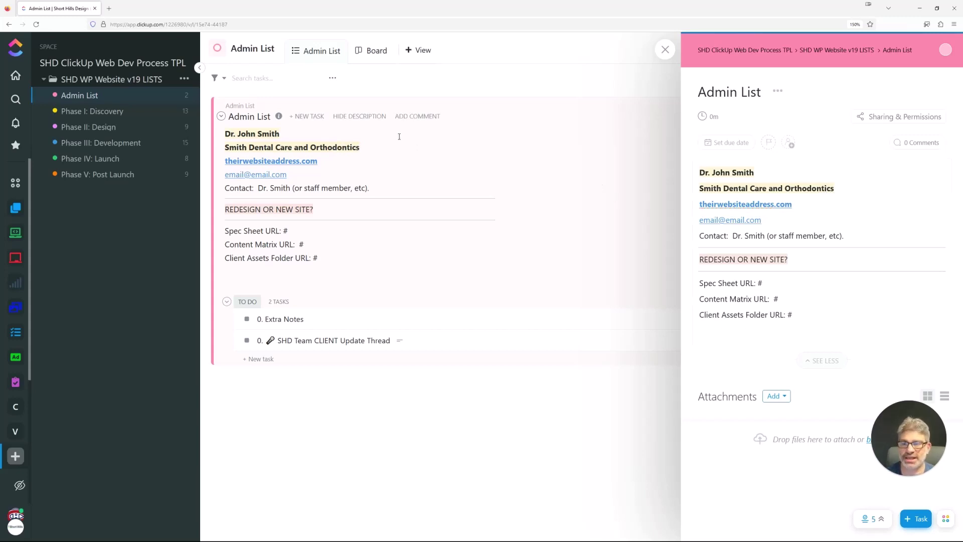
{"action": "left_click", "coordinate": [664, 50]}
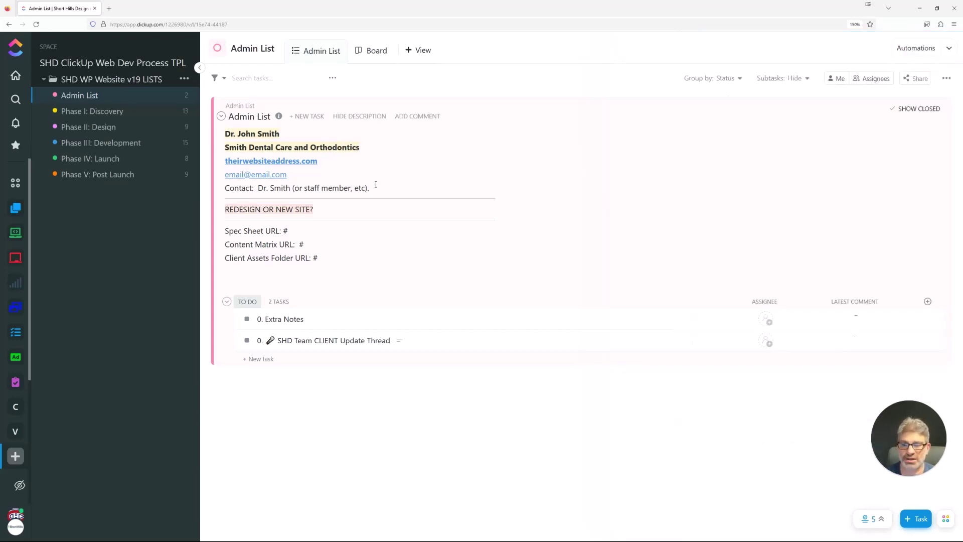
Give 0. Extra Notes the description 'When we do the website remove ORTHODONTICS from any references.'
{"action": "left_click", "coordinate": [295, 319]}
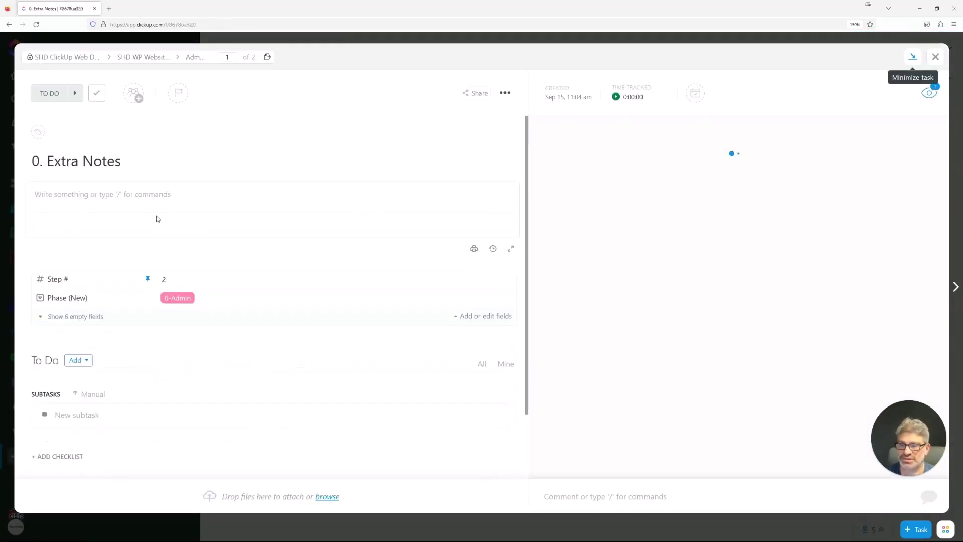
{"action": "left_click", "coordinate": [157, 195]}
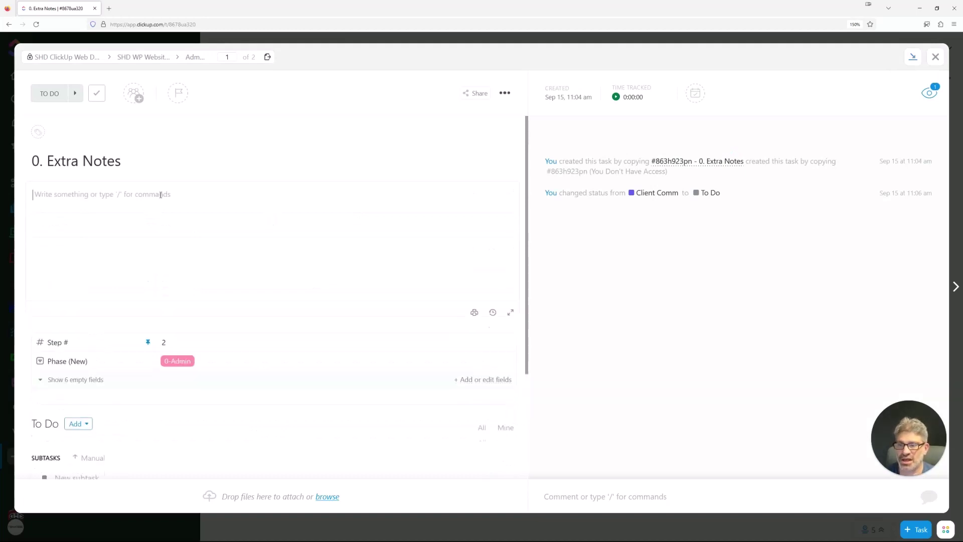
{"action": "type", "text": "When we do the we"}
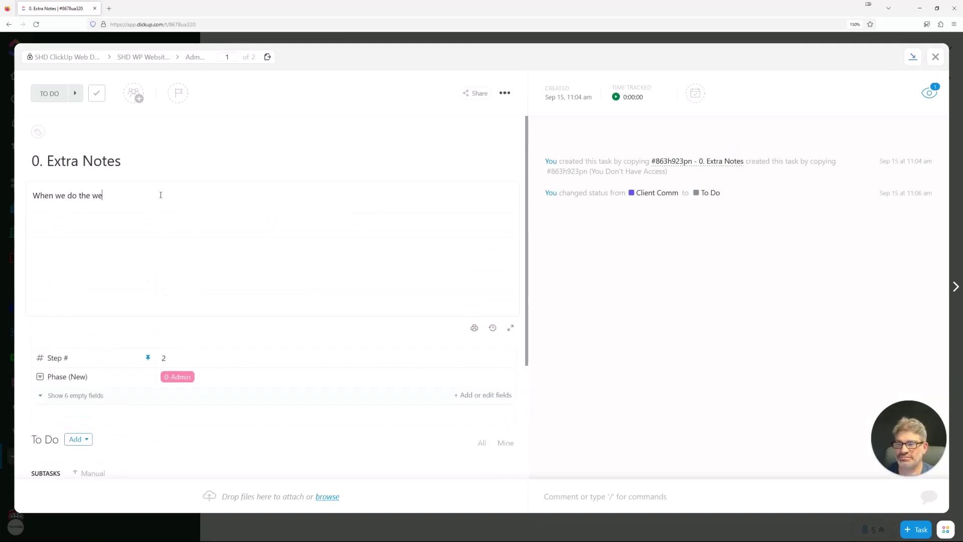
{"action": "type", "text": "bsite remove ORTHO"}
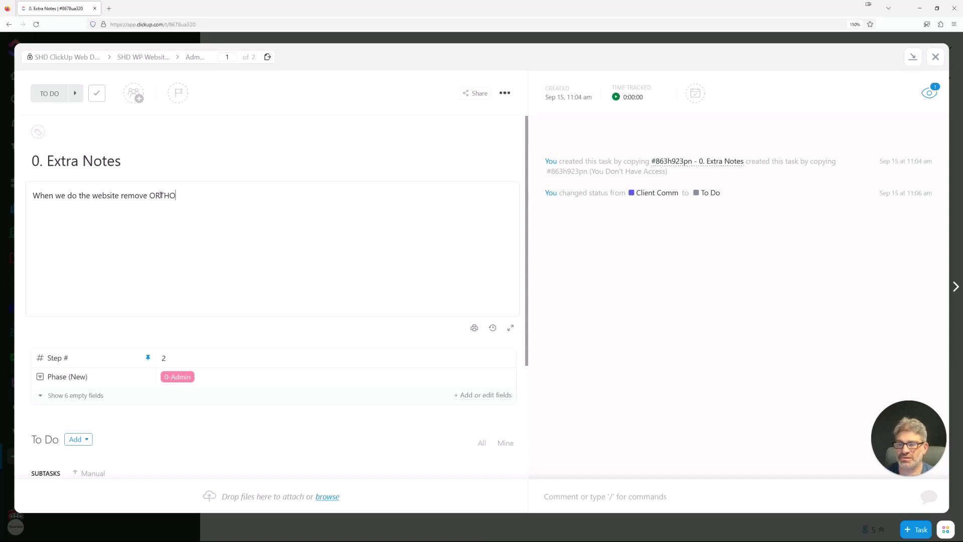
{"action": "type", "text": "DONTICS f"}
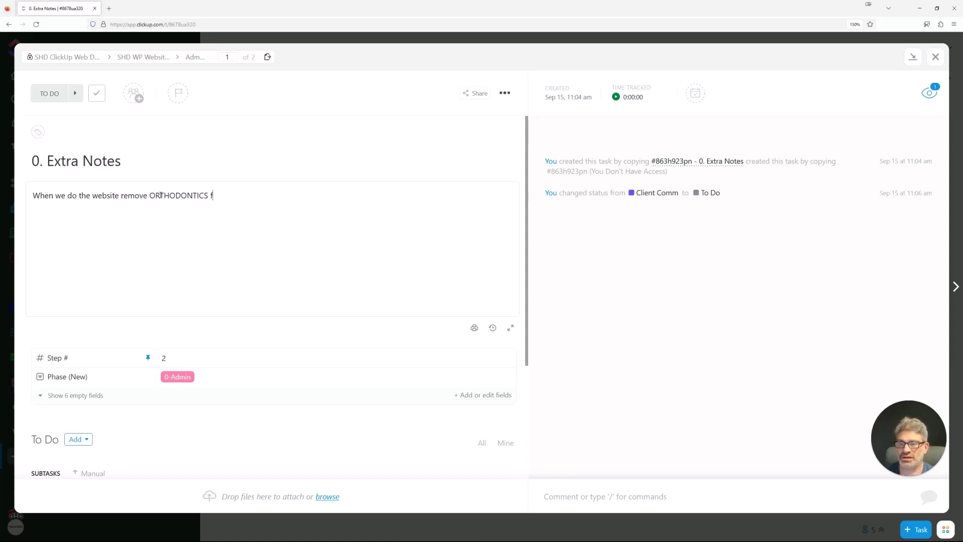
{"action": "type", "text": "rom any references."}
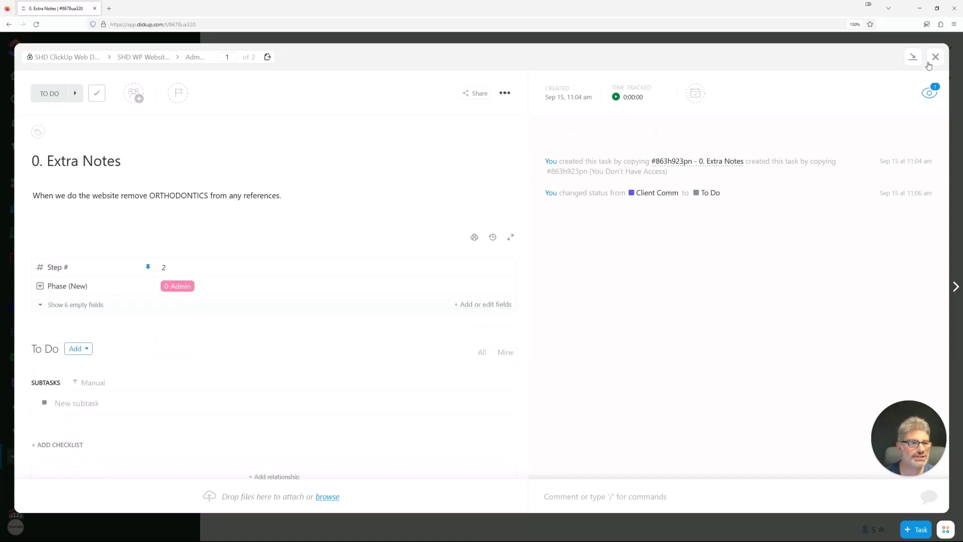
{"action": "left_click", "coordinate": [935, 57]}
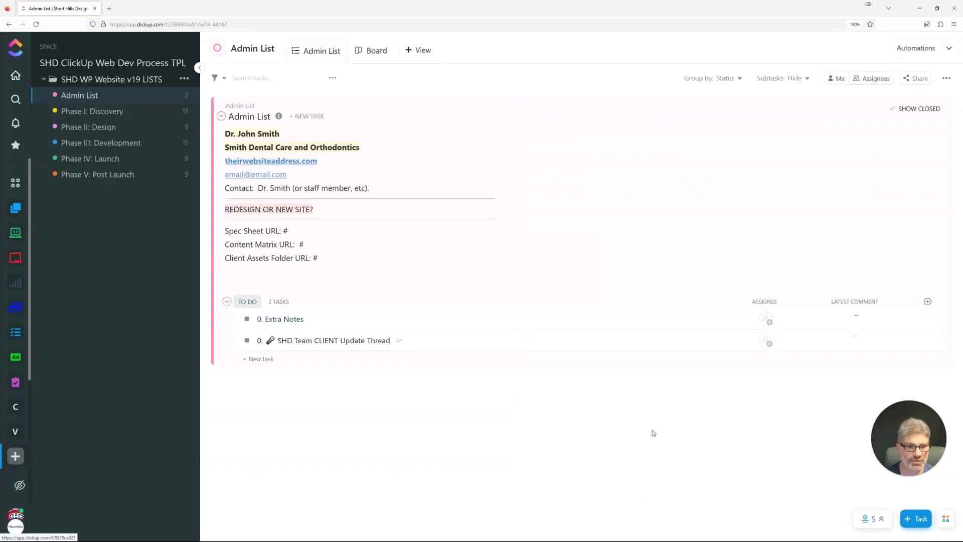
{"action": "left_click", "coordinate": [281, 320]}
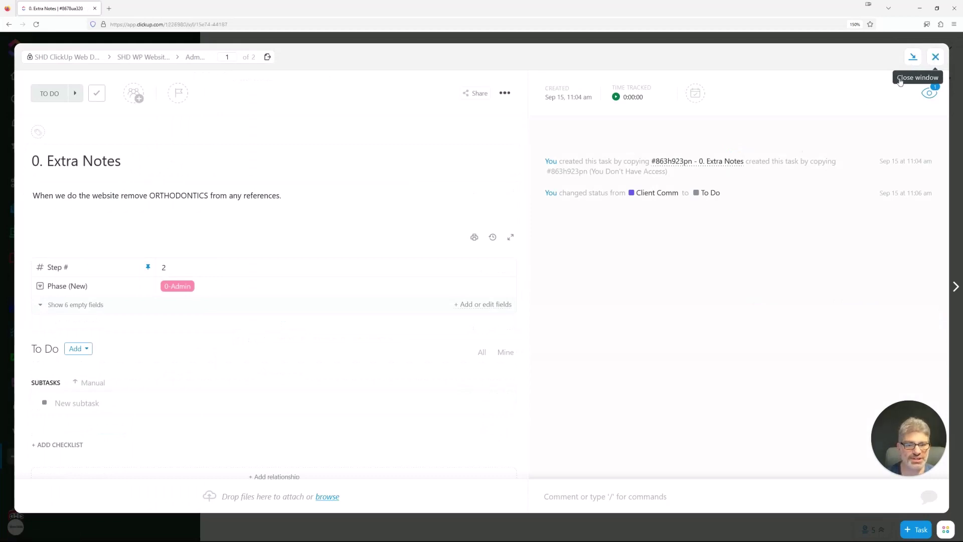
{"action": "left_click", "coordinate": [935, 57]}
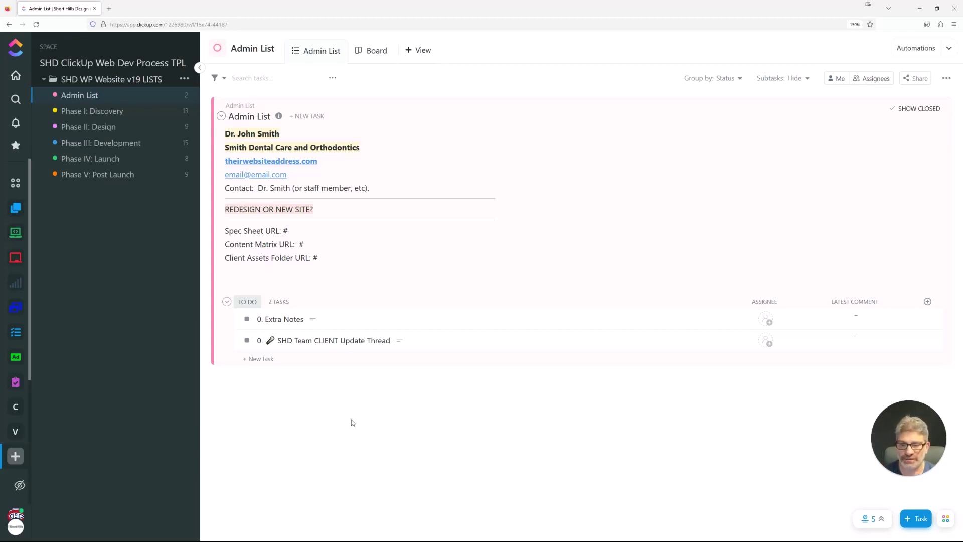
In the SHD Team CLIENT Update Thread, draft '23.09.23: Bumped client re: images.' then cut it
{"action": "left_click", "coordinate": [346, 340]}
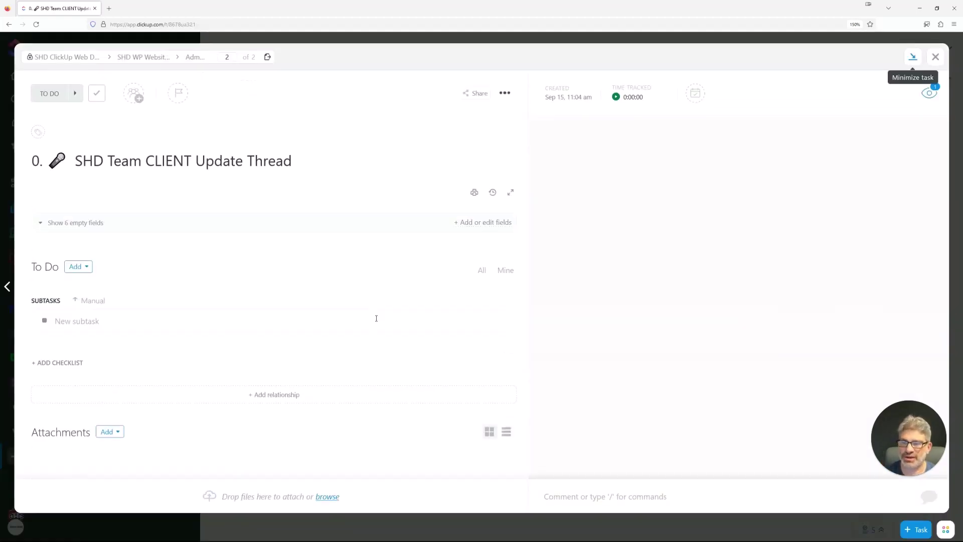
{"action": "left_click", "coordinate": [624, 496]}
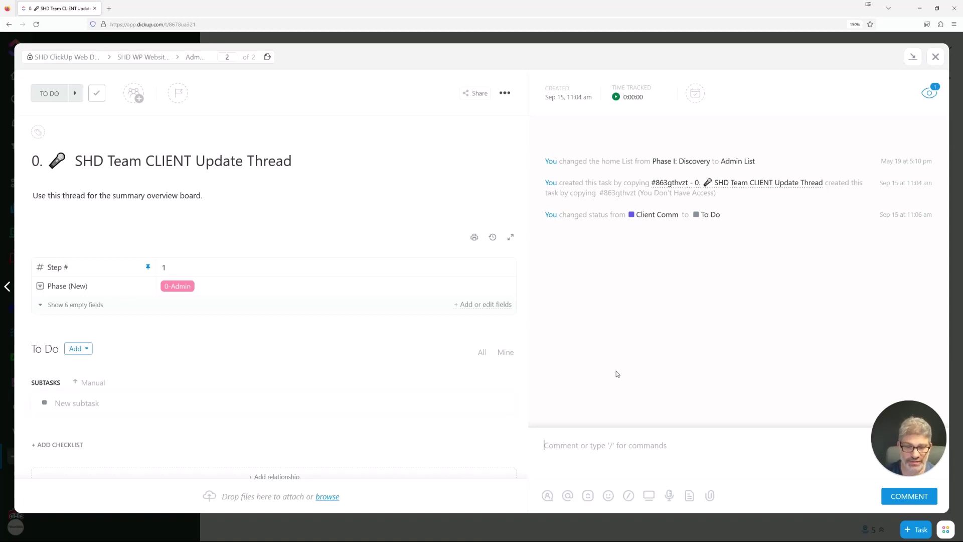
{"action": "type", "text": "2022"}
{"action": "key", "text": "BackSpace"}
{"action": "key", "text": "BackSpace"}
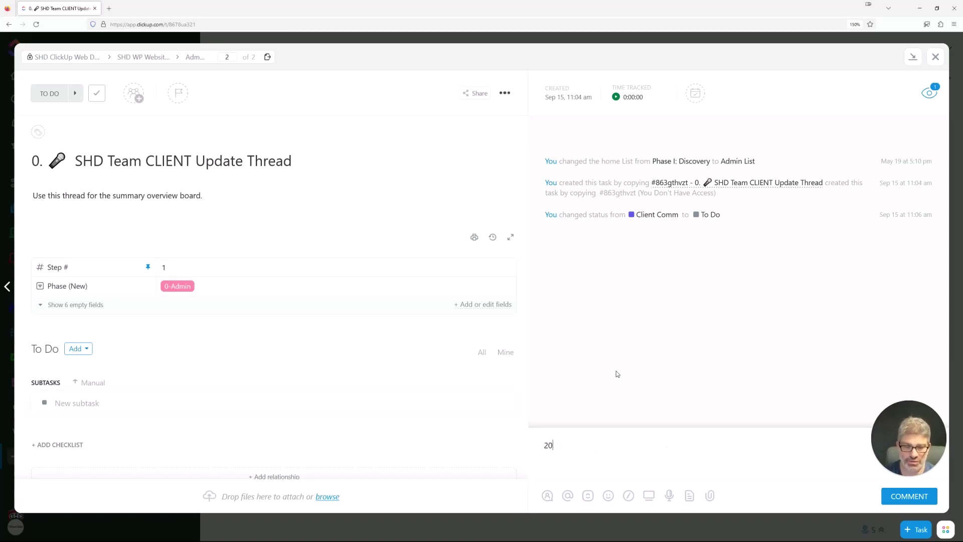
{"action": "type", "text": "23.09"}
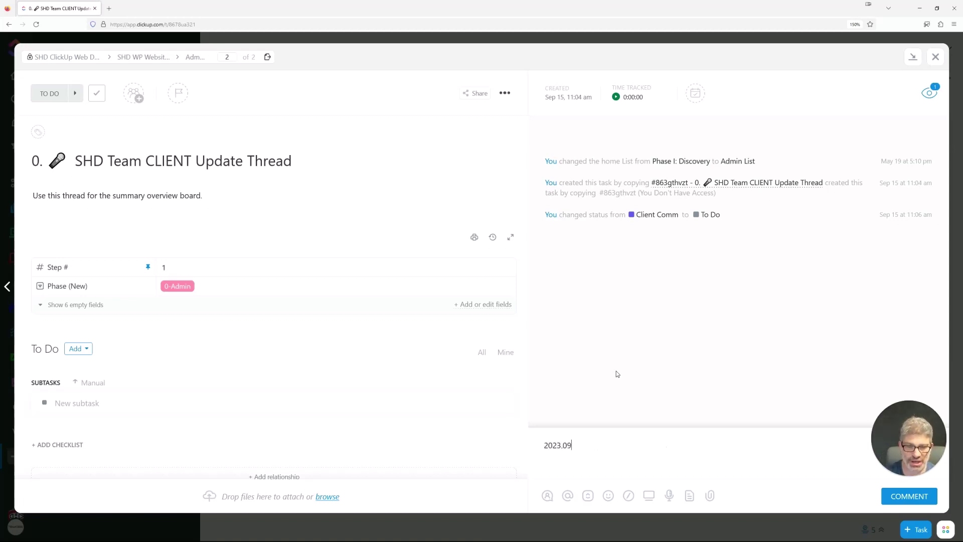
{"action": "type", "text": ".23"}
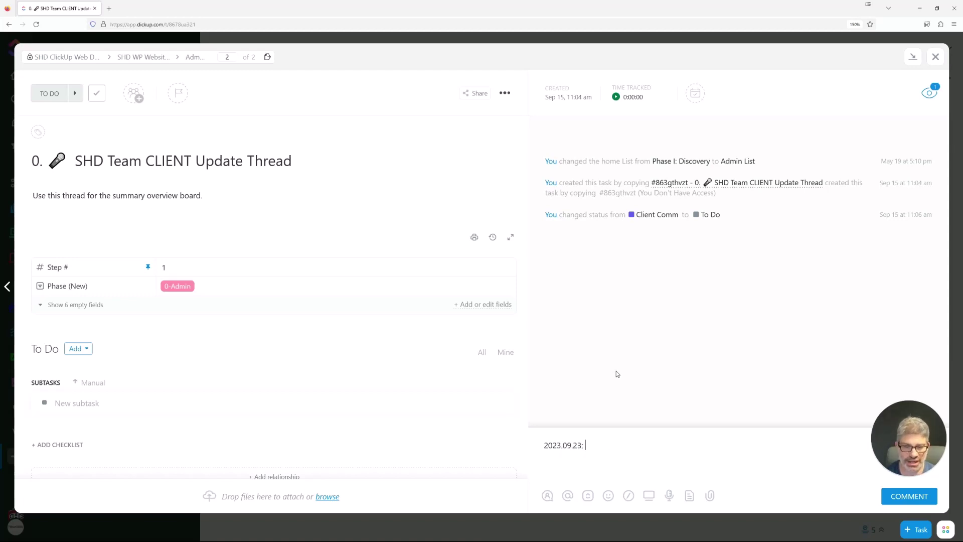
{"action": "type", "text": ": Bumped"}
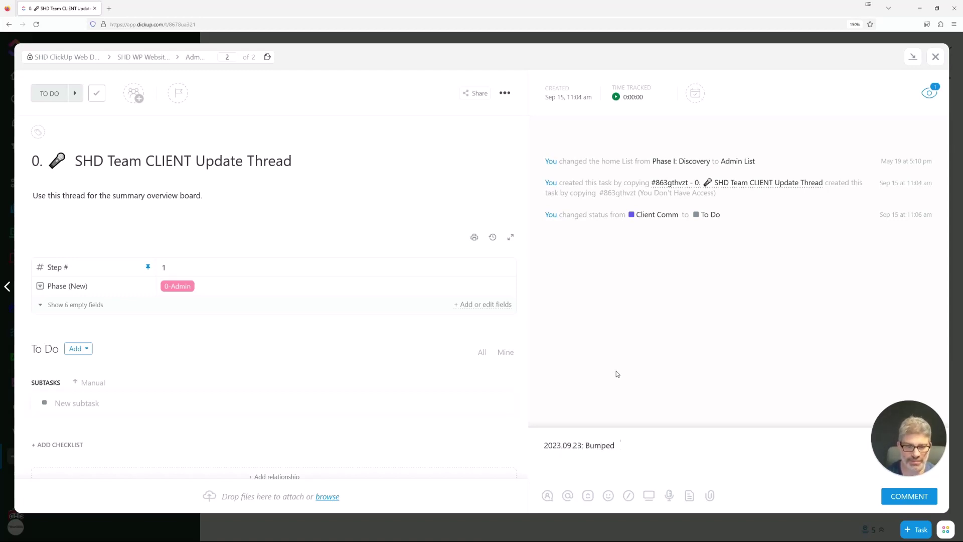
{"action": "type", "text": " client re: images."}
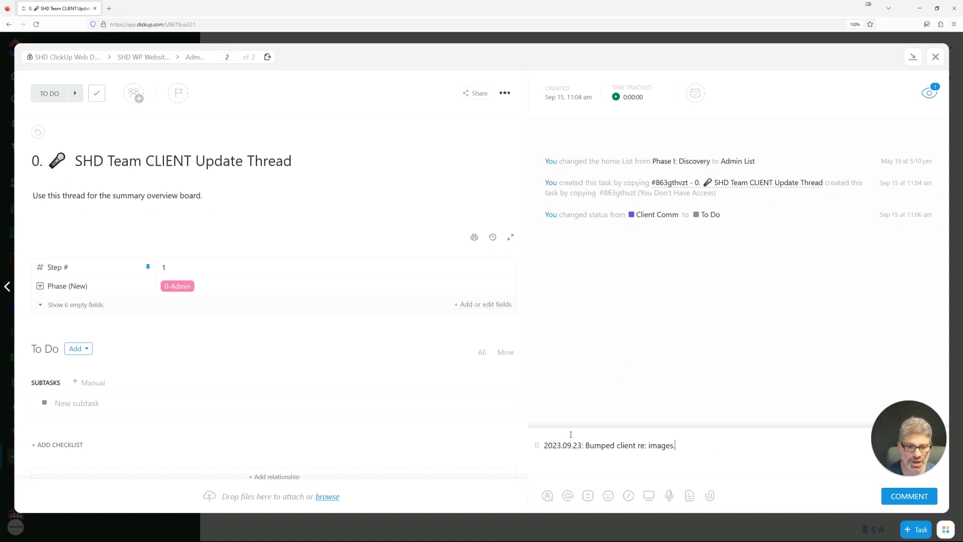
{"action": "left_click_drag", "start_coordinate": [677, 445], "coordinate": [450, 441]}
{"action": "key", "text": "ctrl+x"}
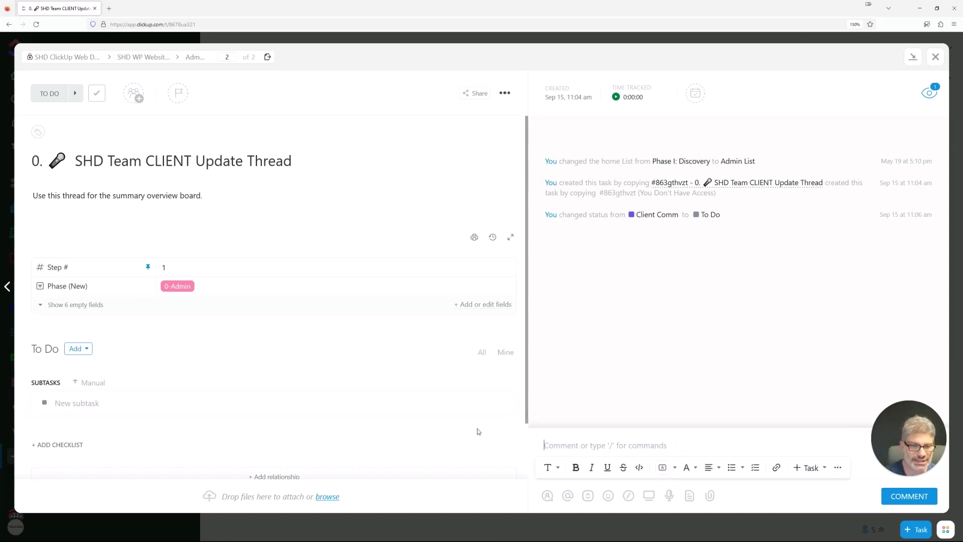
Close the SHD Team CLIENT Update Thread task to get back to the Admin List
{"action": "left_click", "coordinate": [935, 57]}
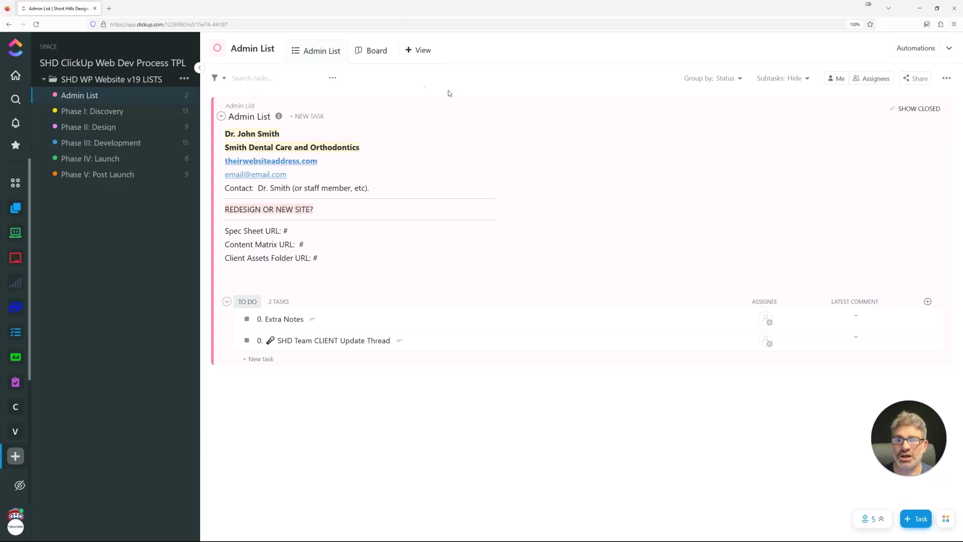
{"action": "left_click", "coordinate": [384, 62]}
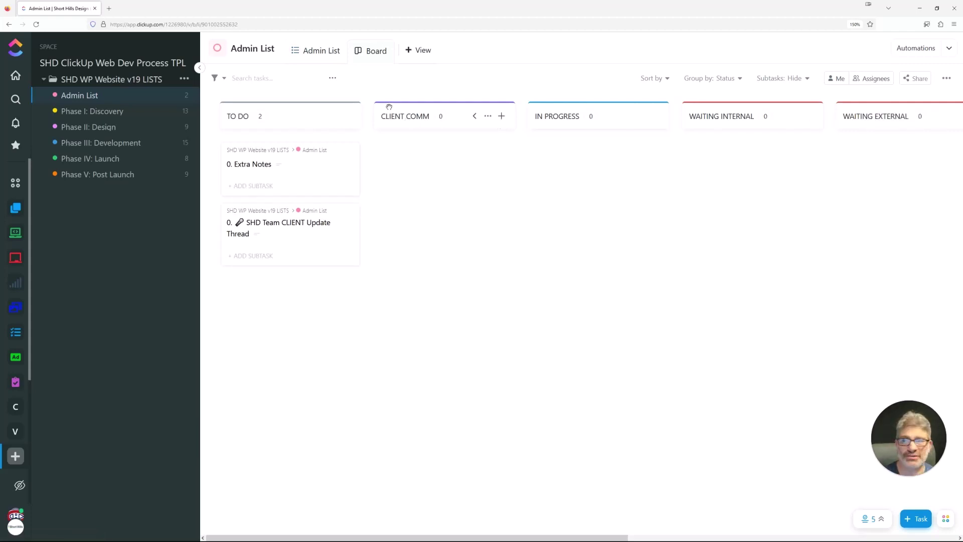
{"action": "left_click", "coordinate": [319, 54]}
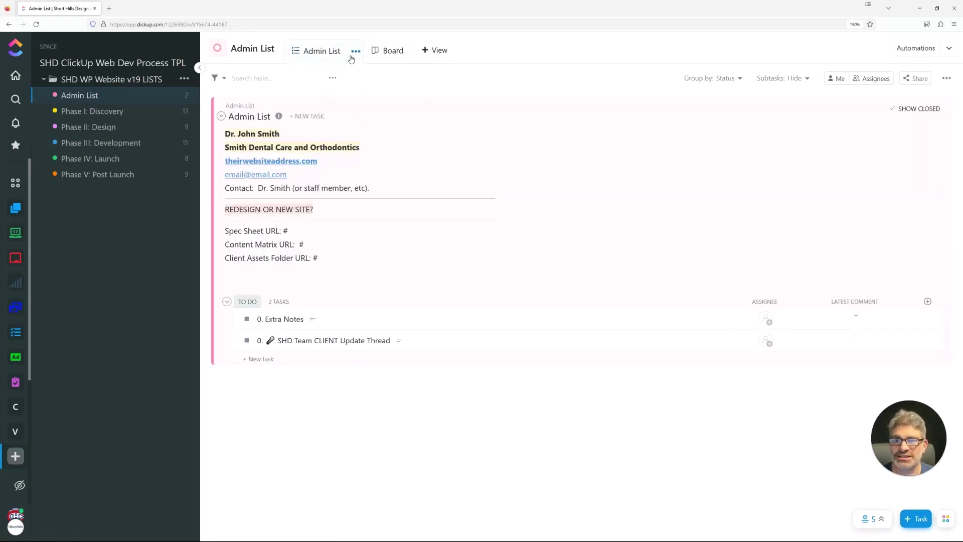
{"action": "left_click", "coordinate": [356, 51]}
{"action": "key", "text": "Escape"}
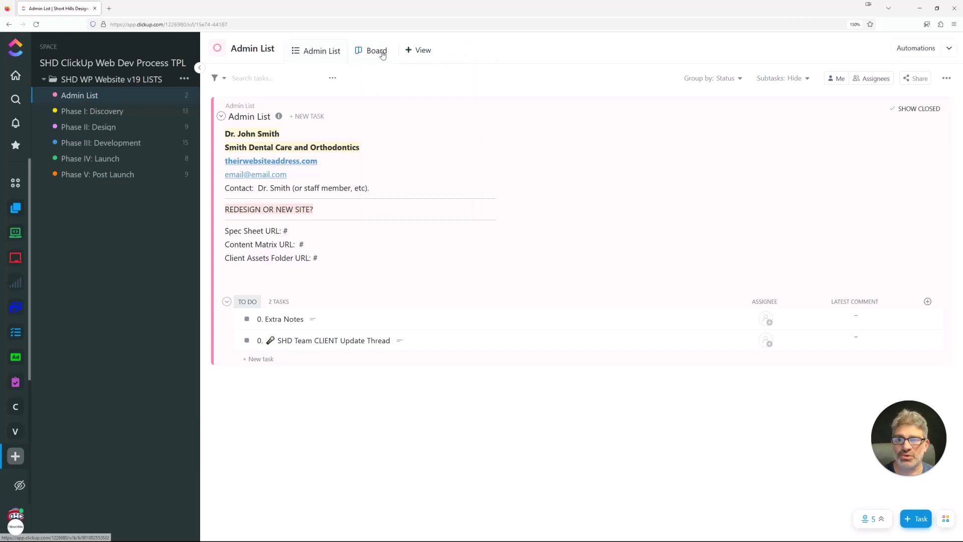
{"action": "left_click", "coordinate": [383, 56]}
Open Phase I: Discovery, collapse the empty CLIENT COMM board column, and return to Overview by Task
{"action": "left_click", "coordinate": [308, 49]}
{"action": "left_click", "coordinate": [126, 120]}
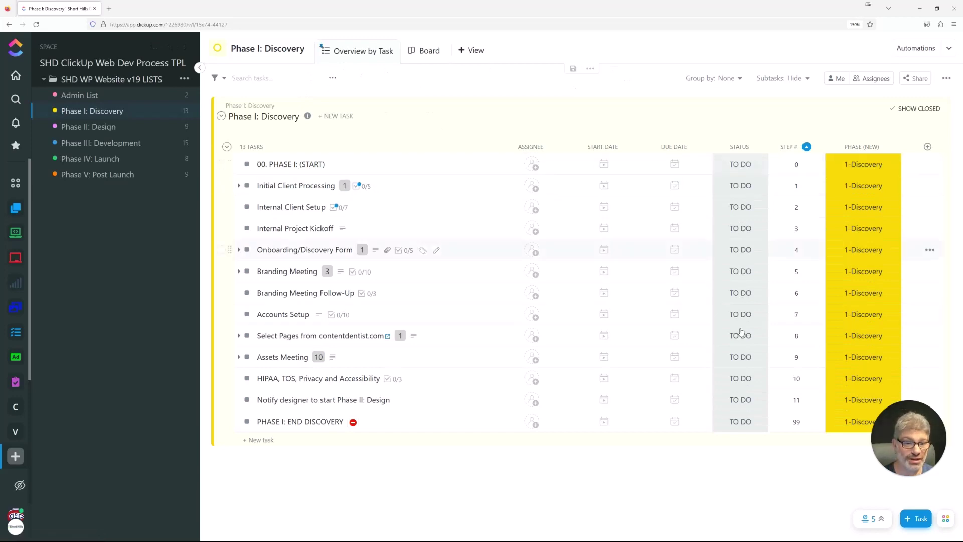
{"action": "left_click", "coordinate": [434, 62]}
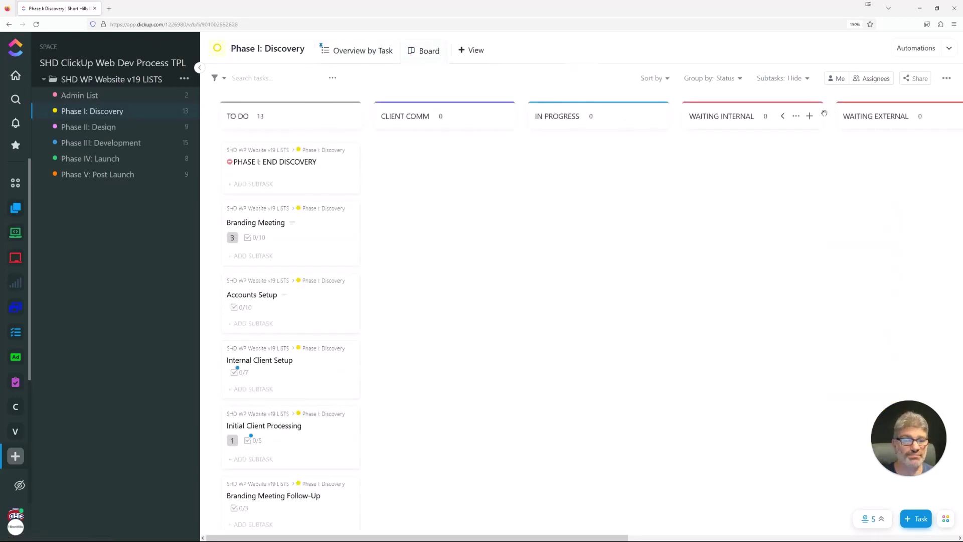
{"action": "left_click", "coordinate": [474, 116]}
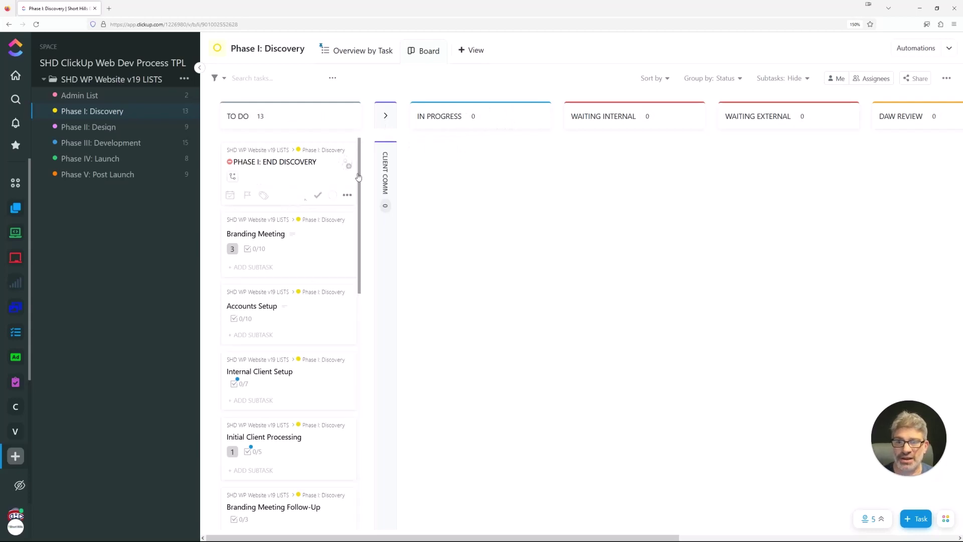
{"action": "left_click", "coordinate": [345, 62]}
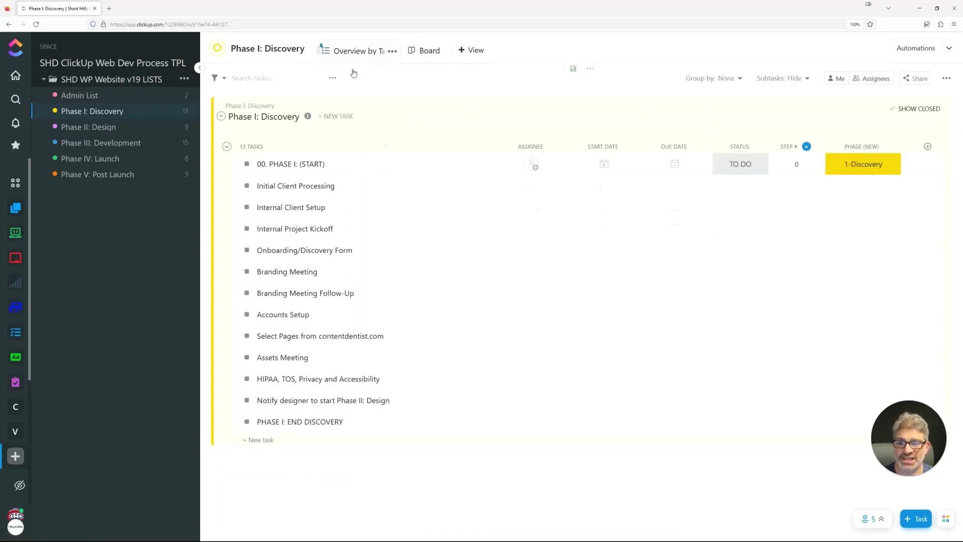